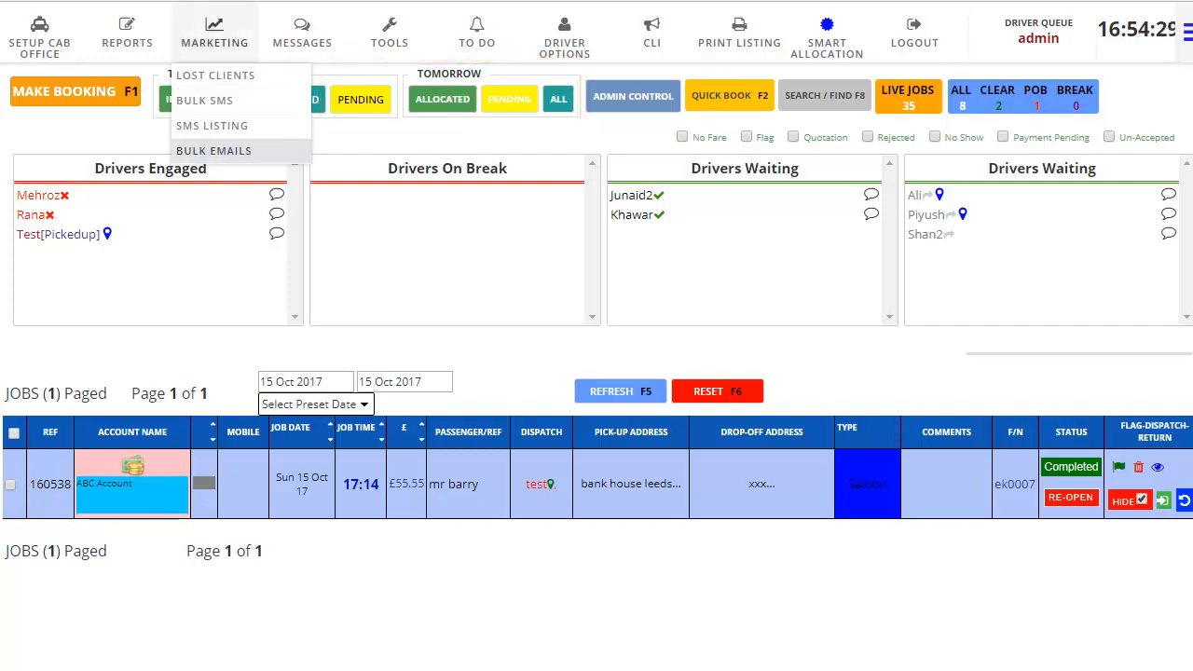
List today's in-progress jobs on the dispatch screen.
click(196, 98)
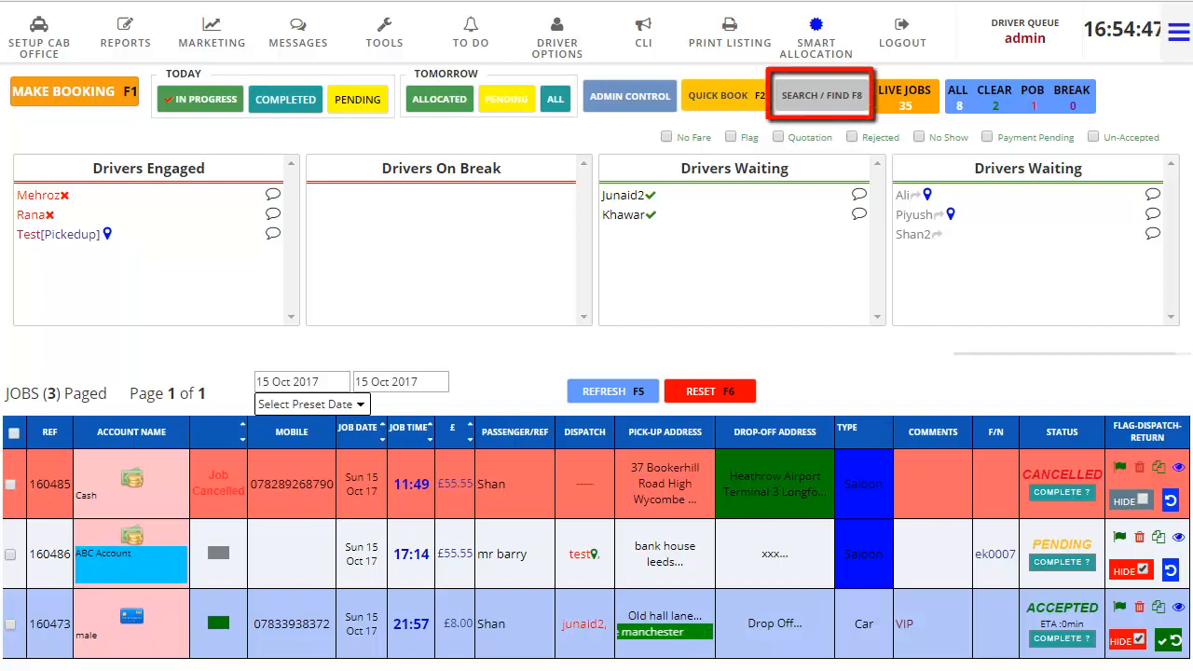
Try the job search by entering a reference number, and close it without running the search.
key(F8)
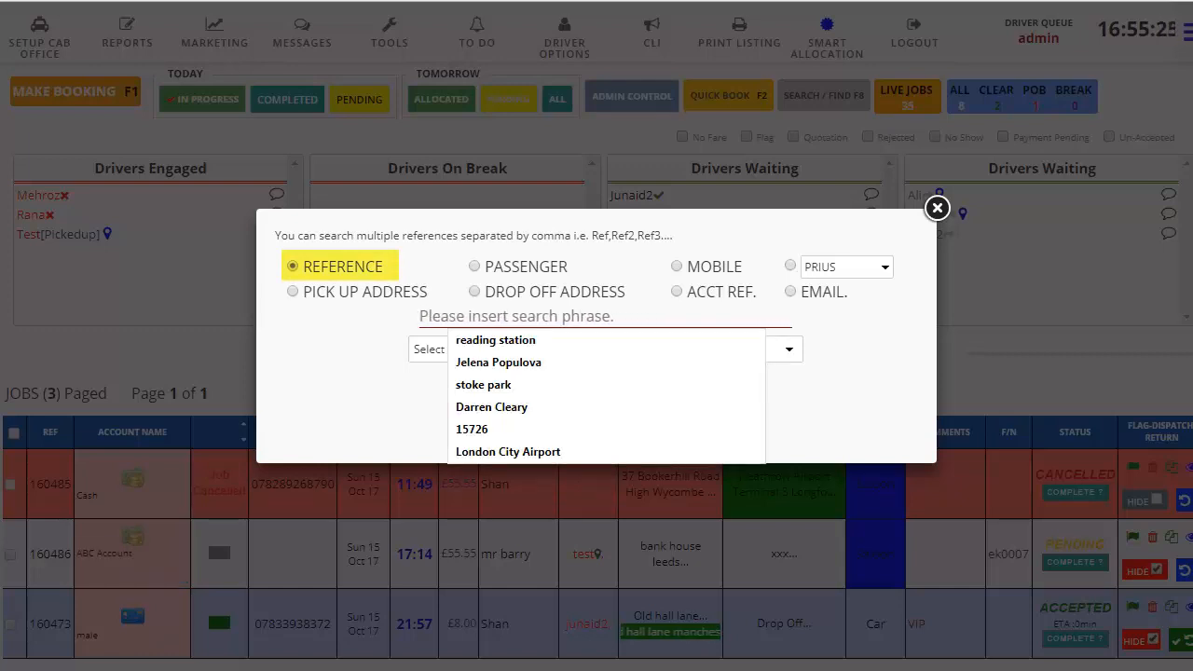
text(1234)
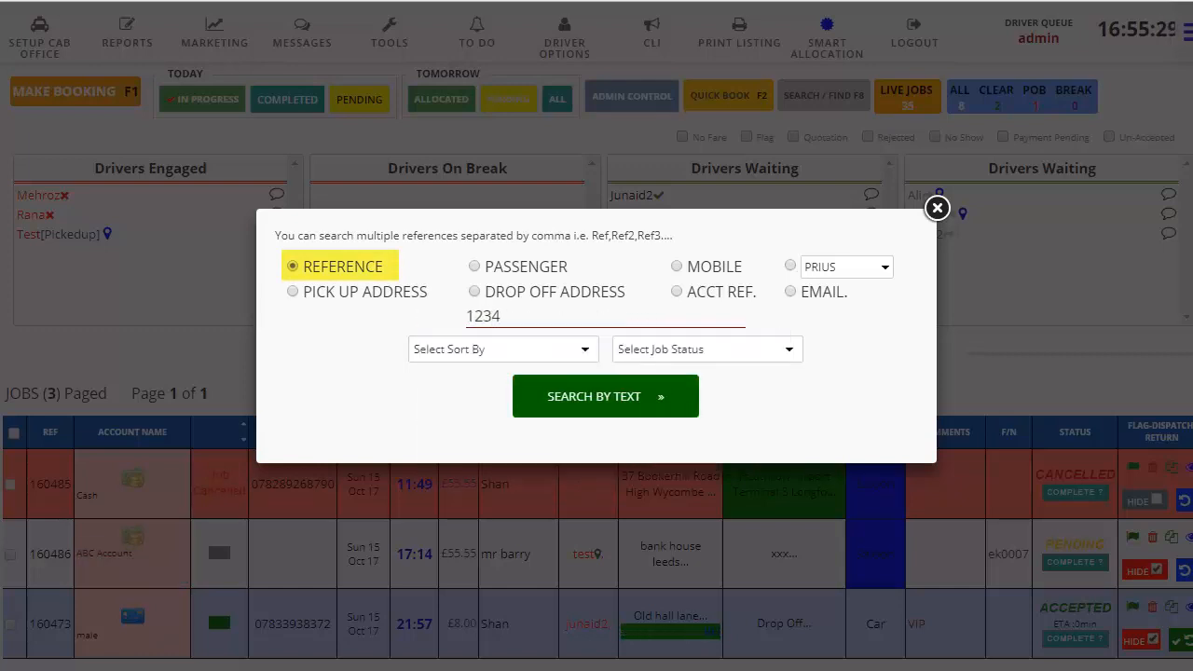
click(937, 207)
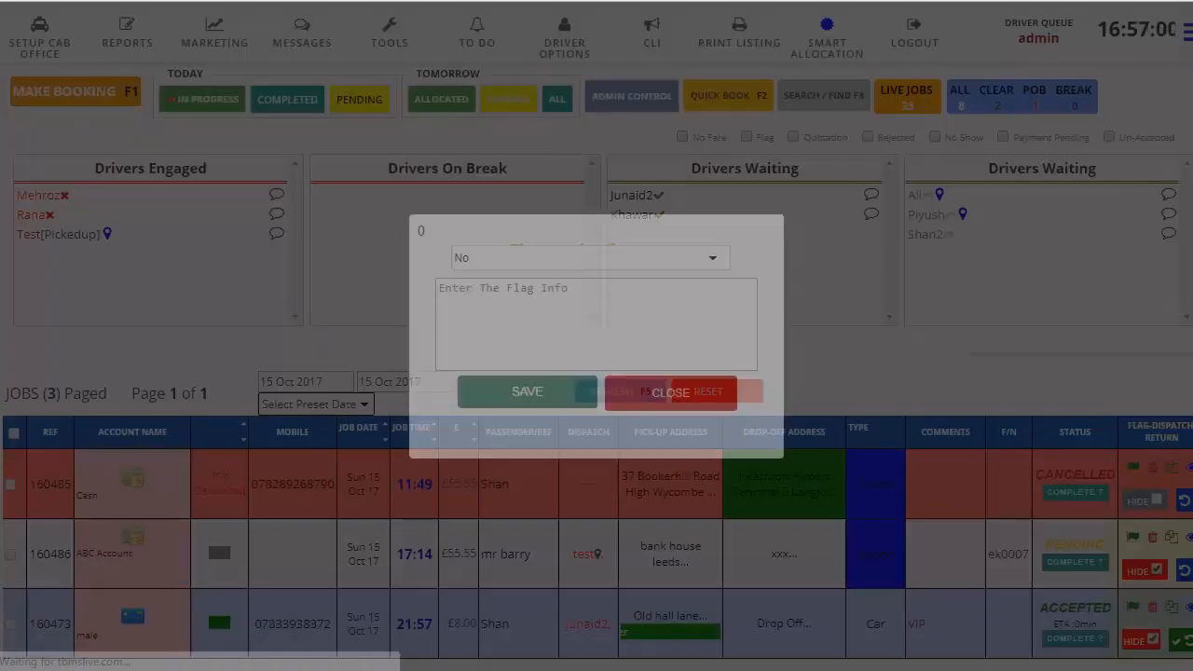
Look at the flag status choices and the flag info field in the job flag dialog, and close it without saving.
click(591, 258)
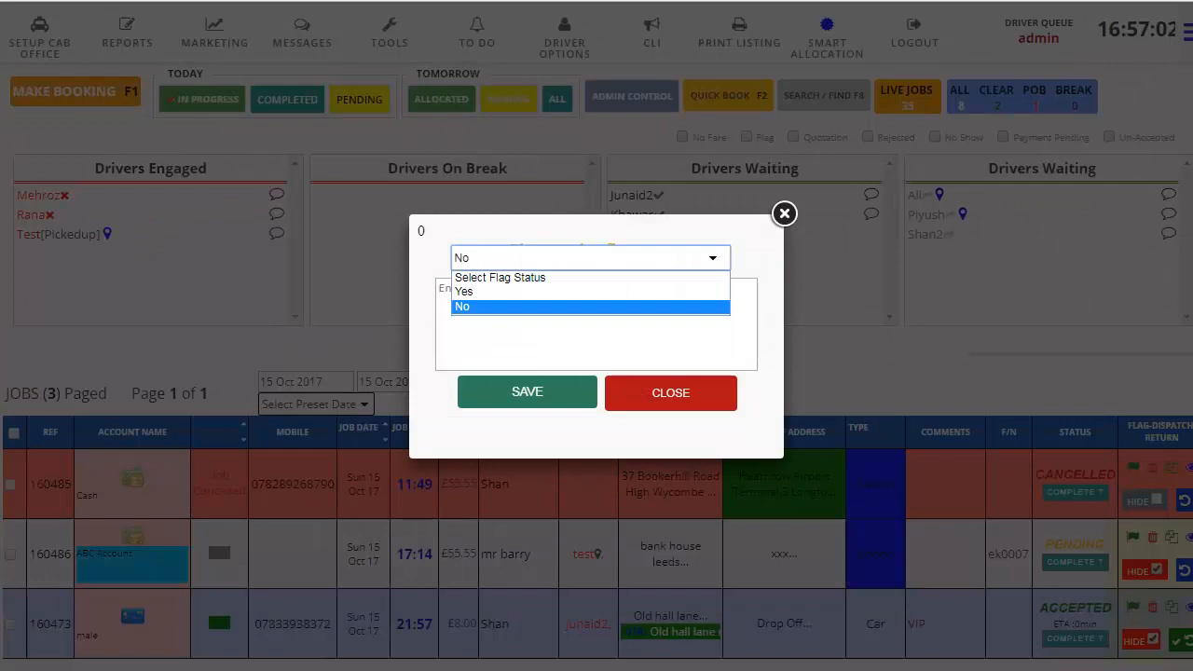
click(590, 337)
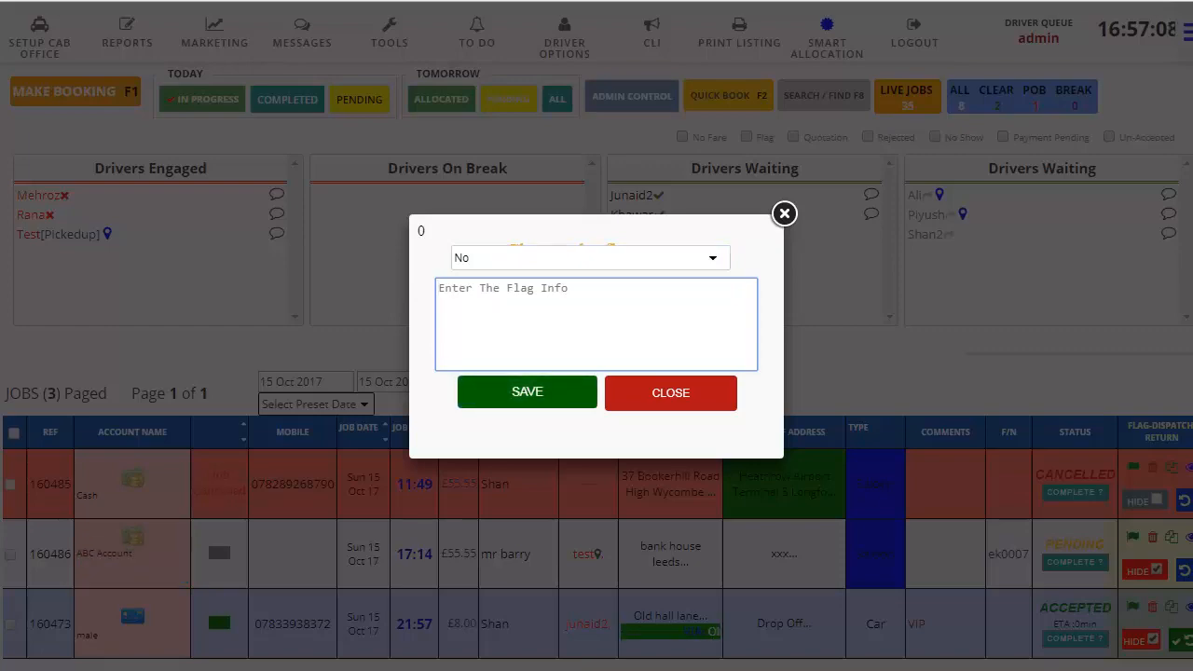
click(671, 393)
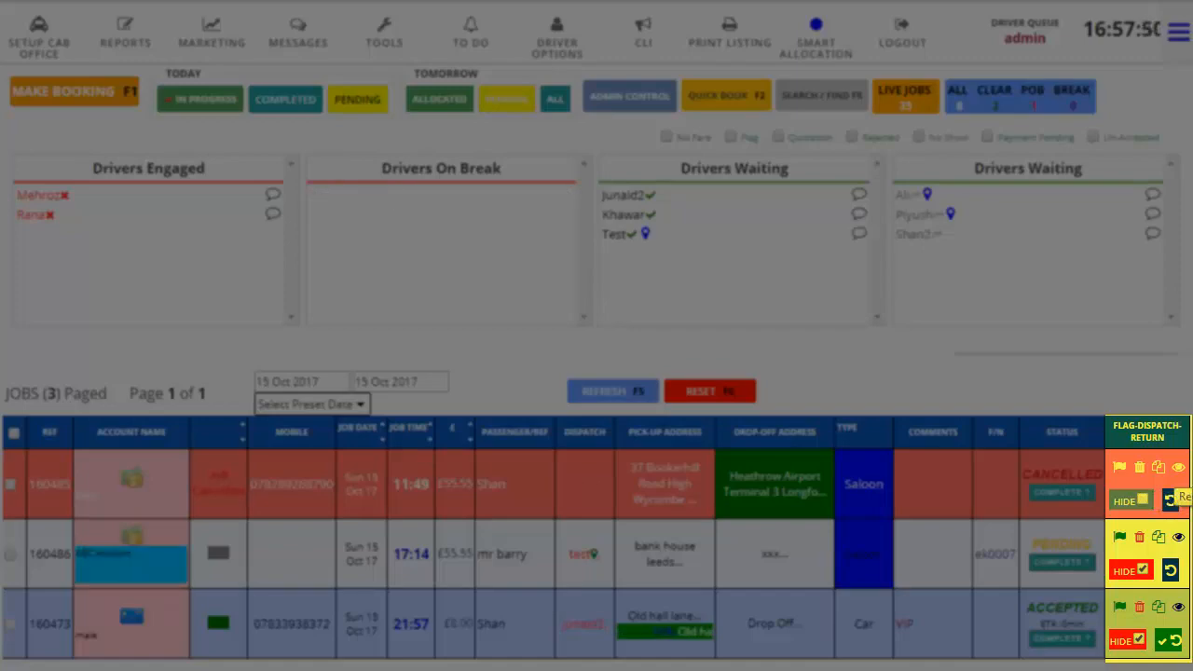
View the booking confirmation preview of the cancelled 11:49 job, and close its return job form without saving.
click(1178, 468)
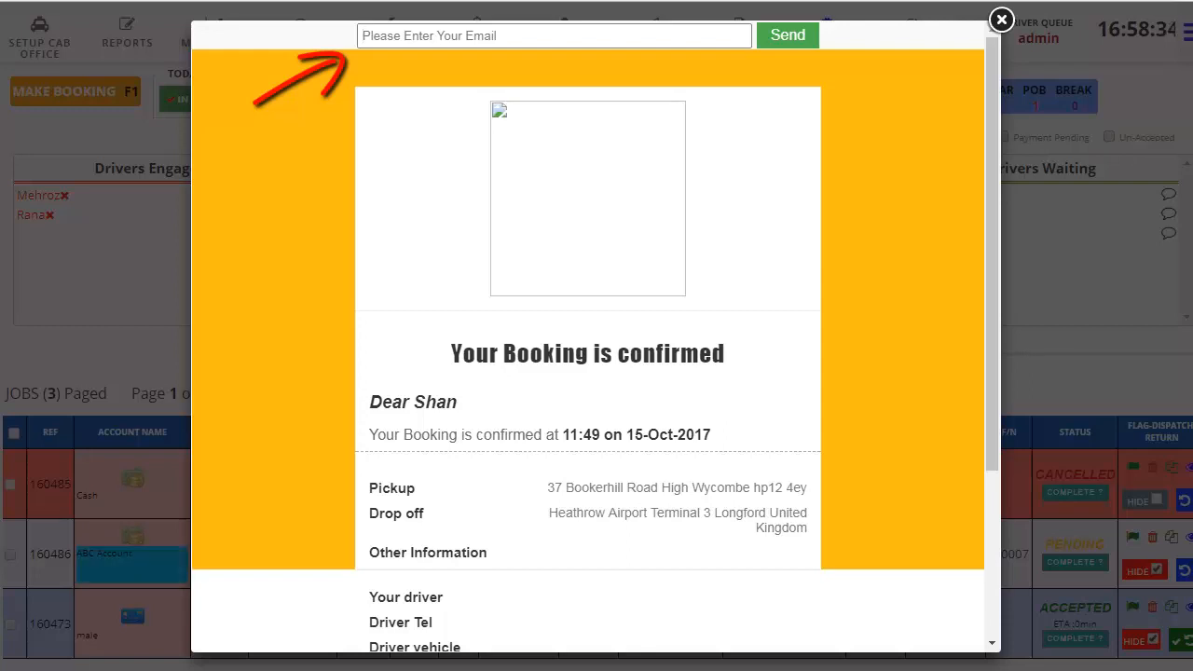
click(129, 590)
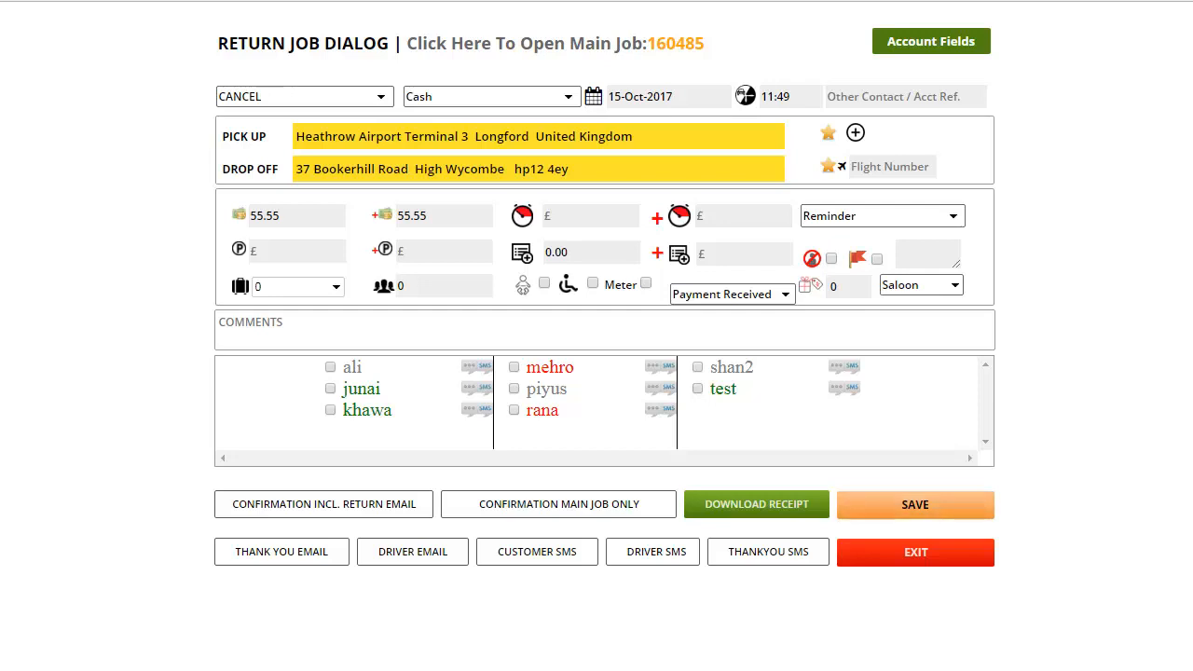
key(ctrl+w)
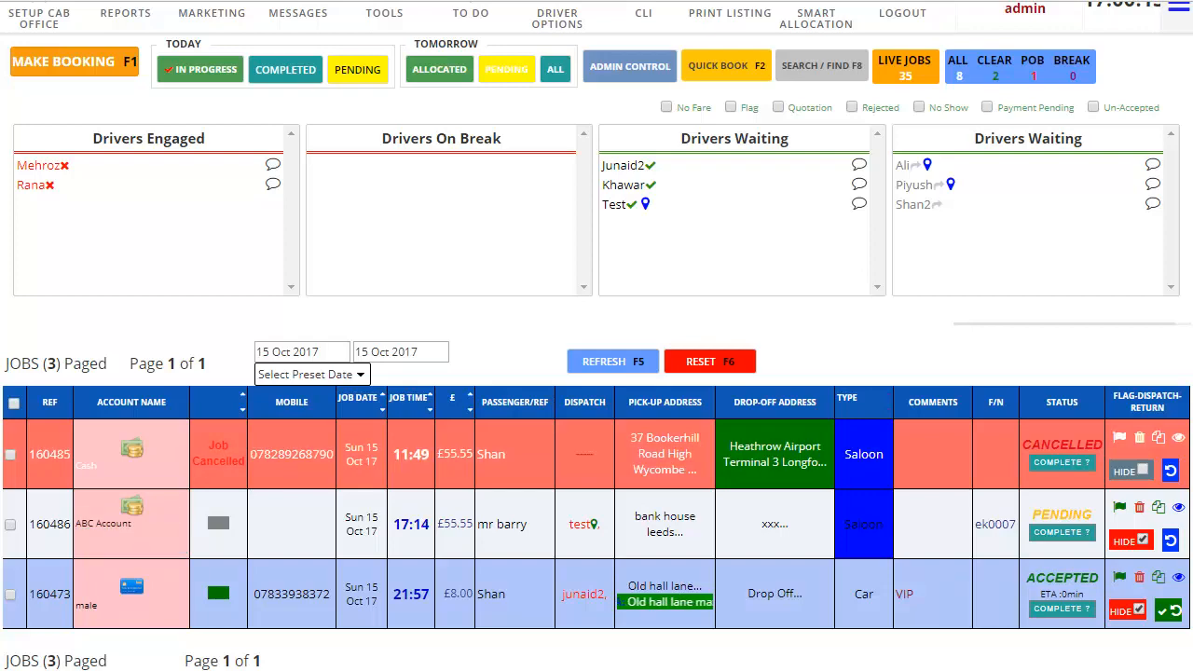
Look at the job time editor of the cancelled 11:49 job, and close it without changing the time.
click(411, 455)
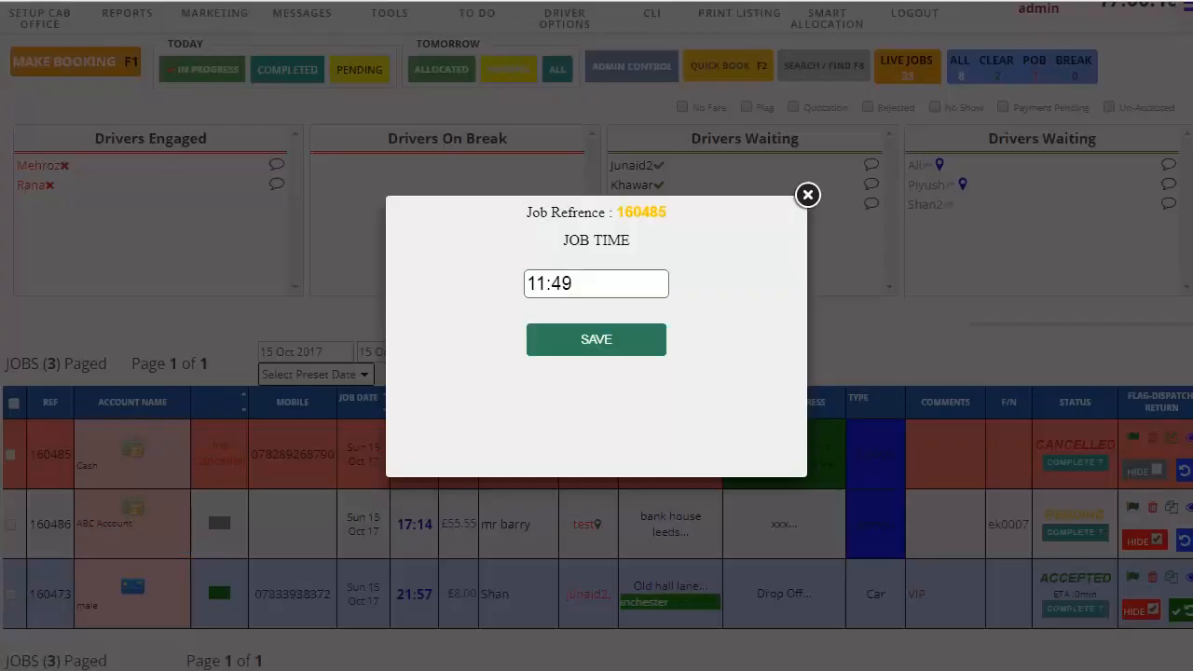
drag(578, 283, 525, 283)
click(725, 253)
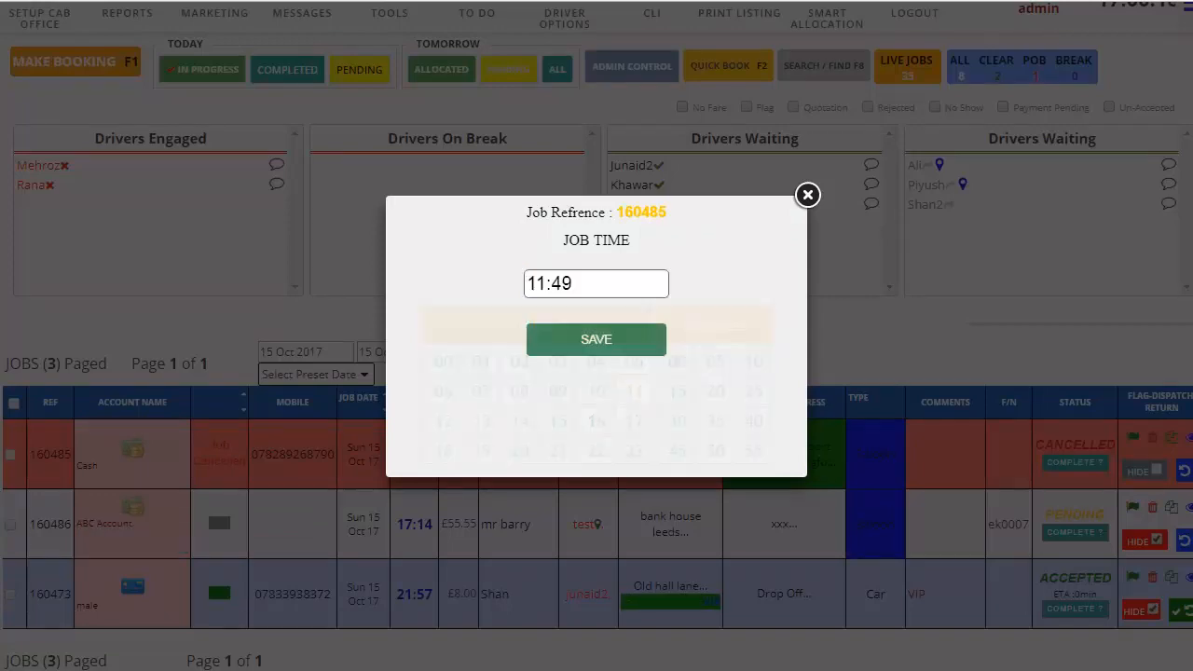
click(808, 194)
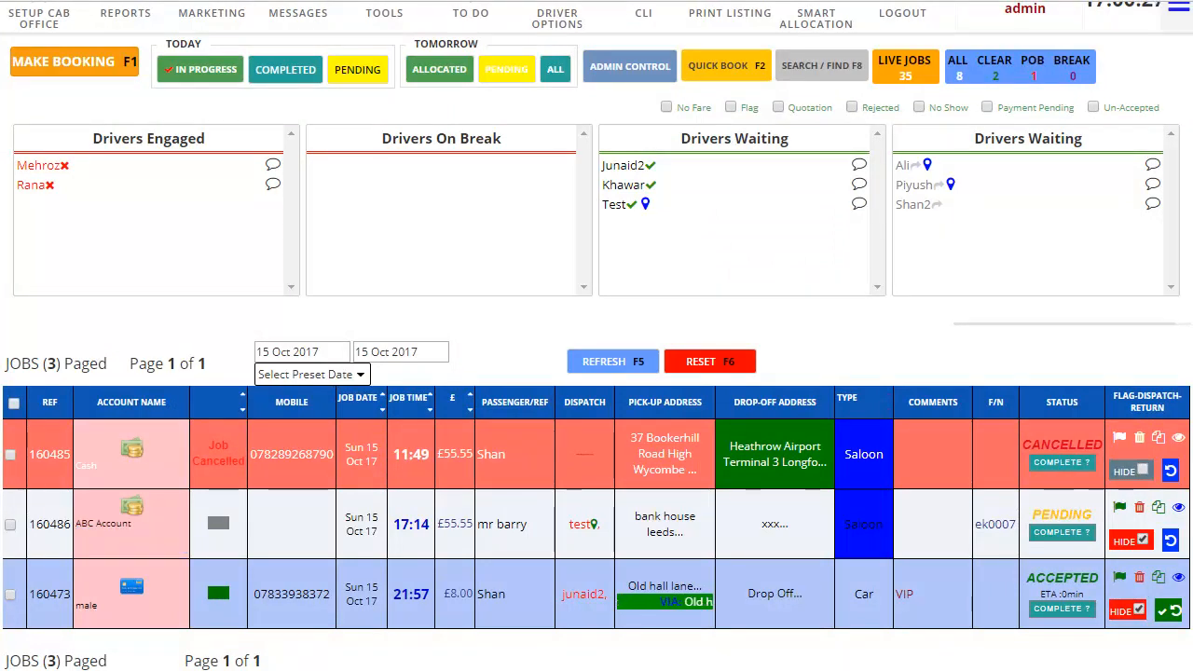
click(129, 561)
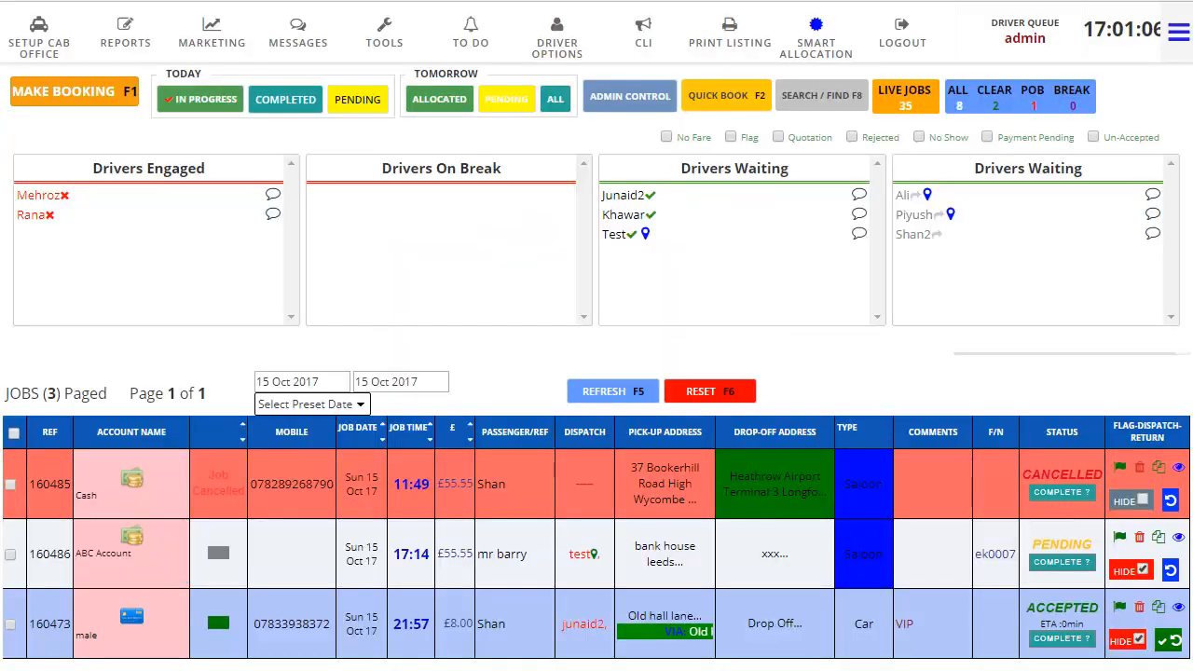
Reset the job list's date filters and look through all live jobs.
scroll(596, 336, down, 1)
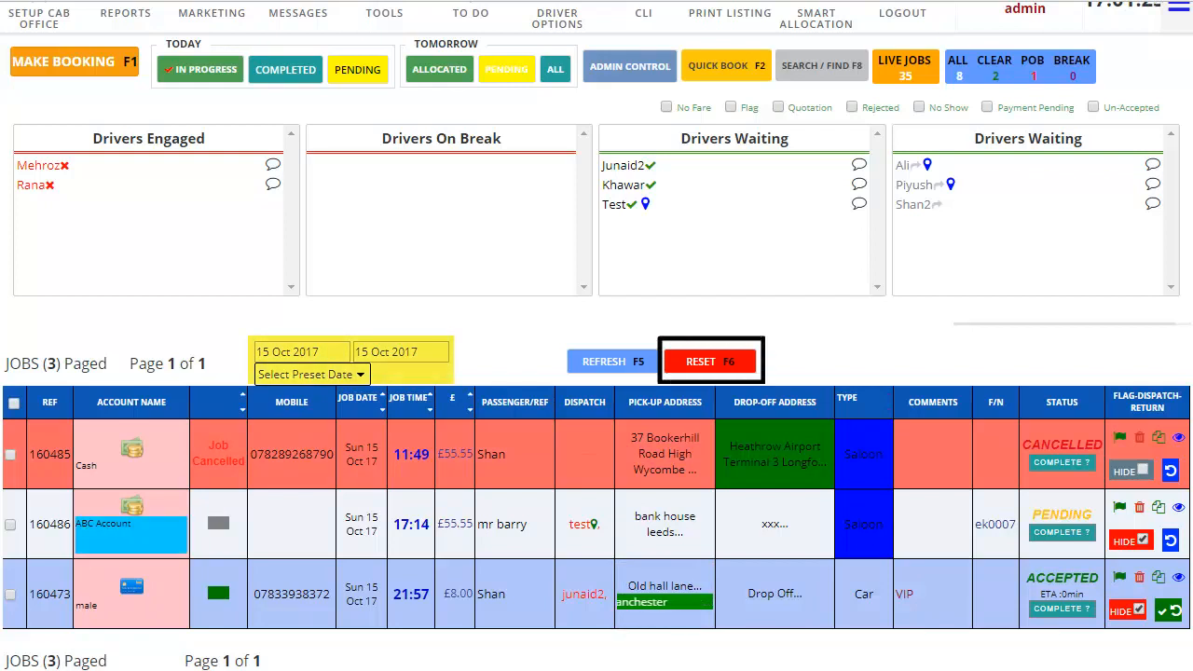
key(F6)
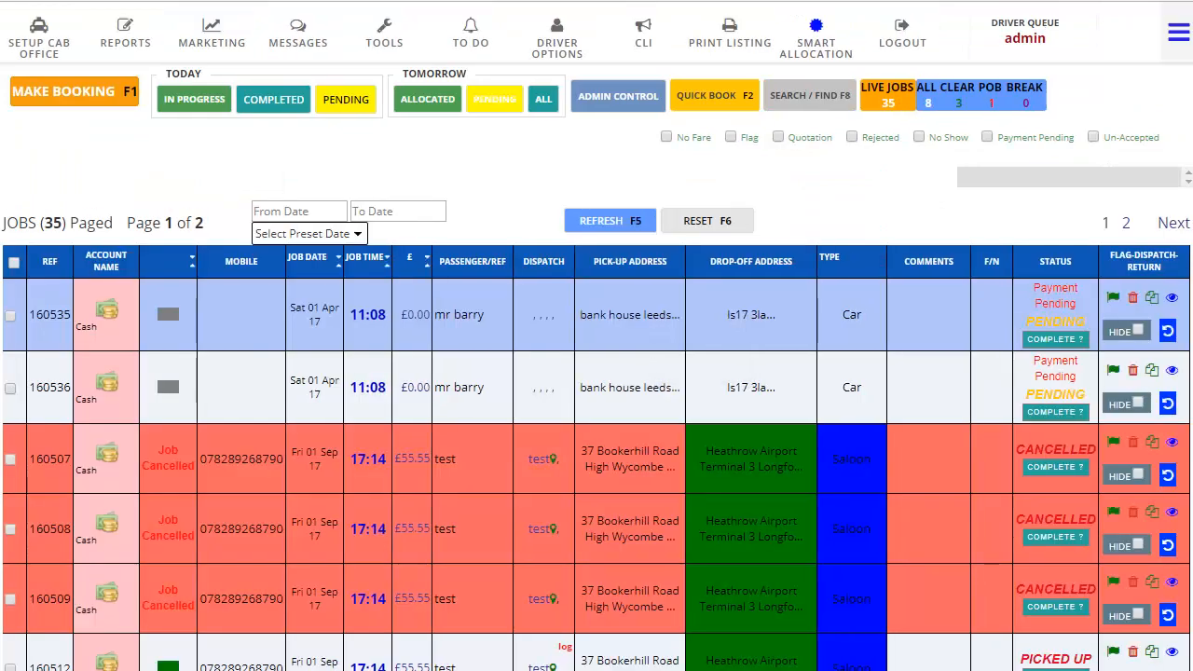
scroll(596, 246, down, 3)
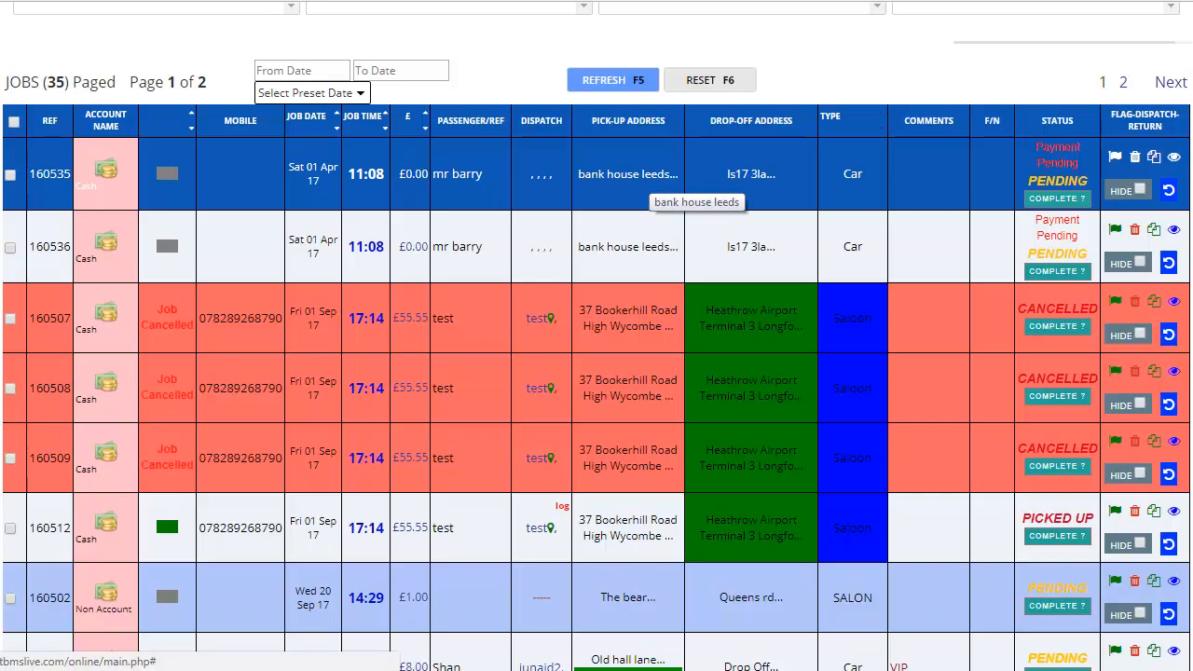
scroll(633, 186, down, 8)
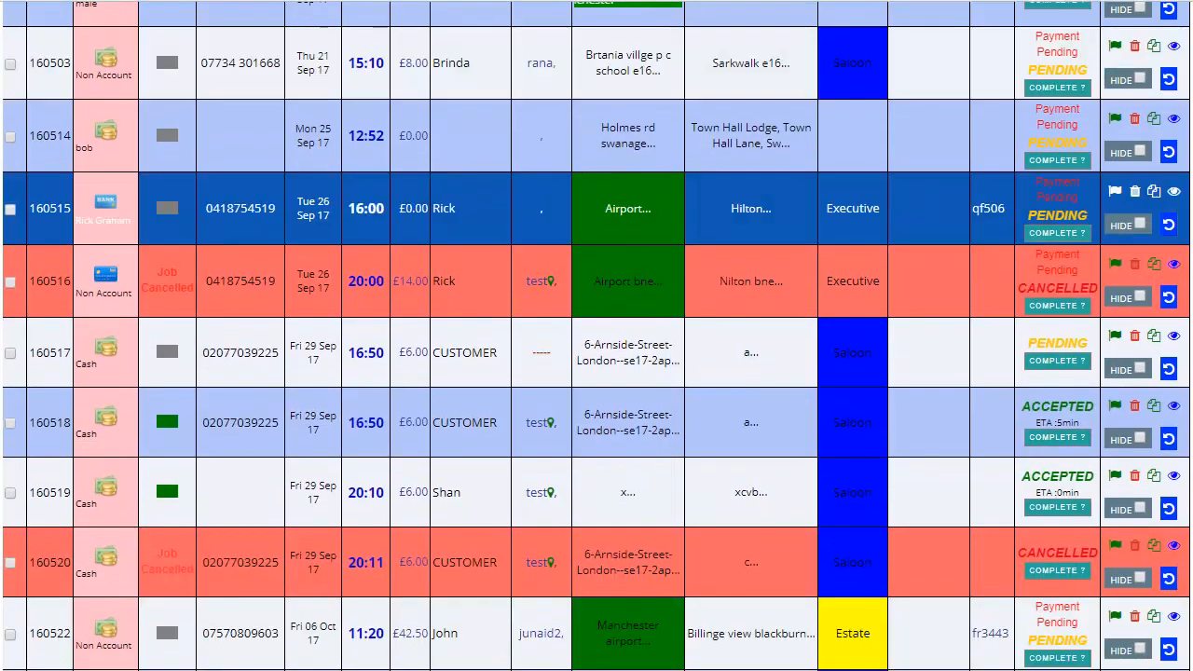
scroll(597, 335, up, 10)
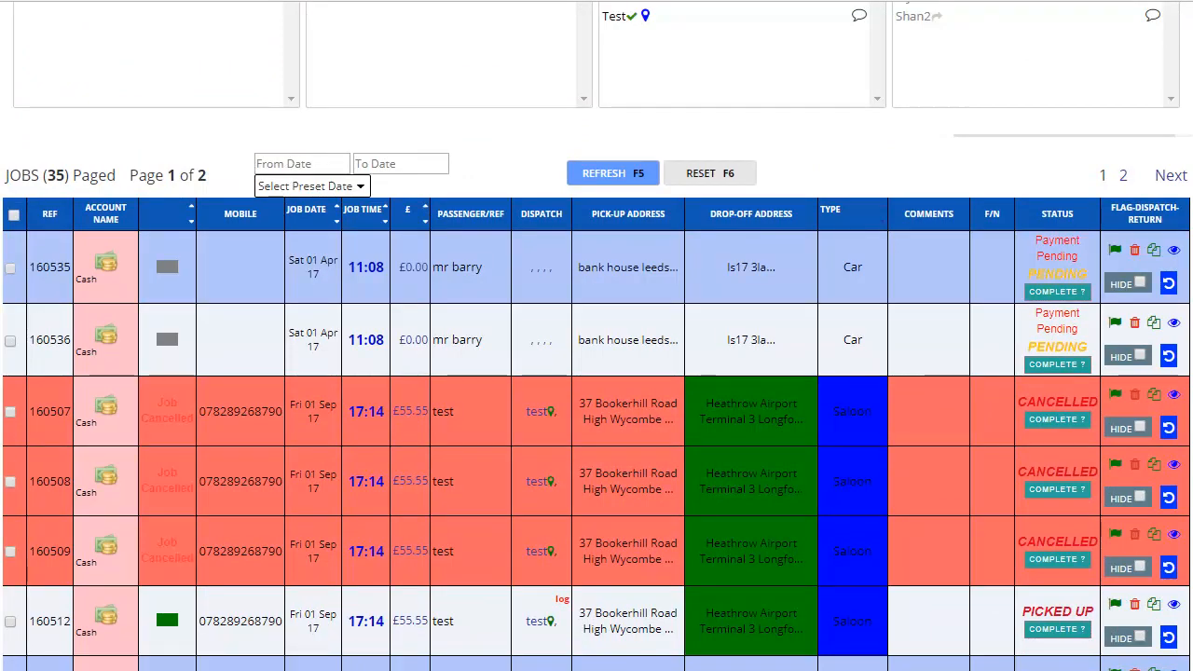
scroll(597, 336, up, 3)
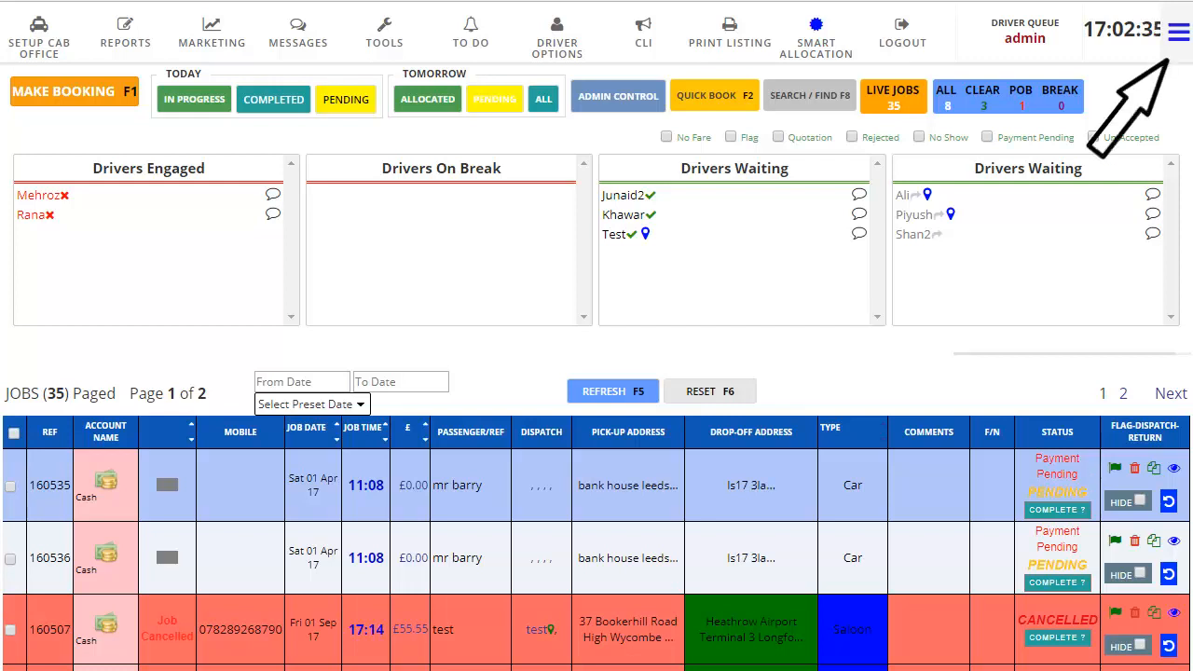
Open the filter options and examine the account, driver, pay type and vehicle type filters.
click(1179, 33)
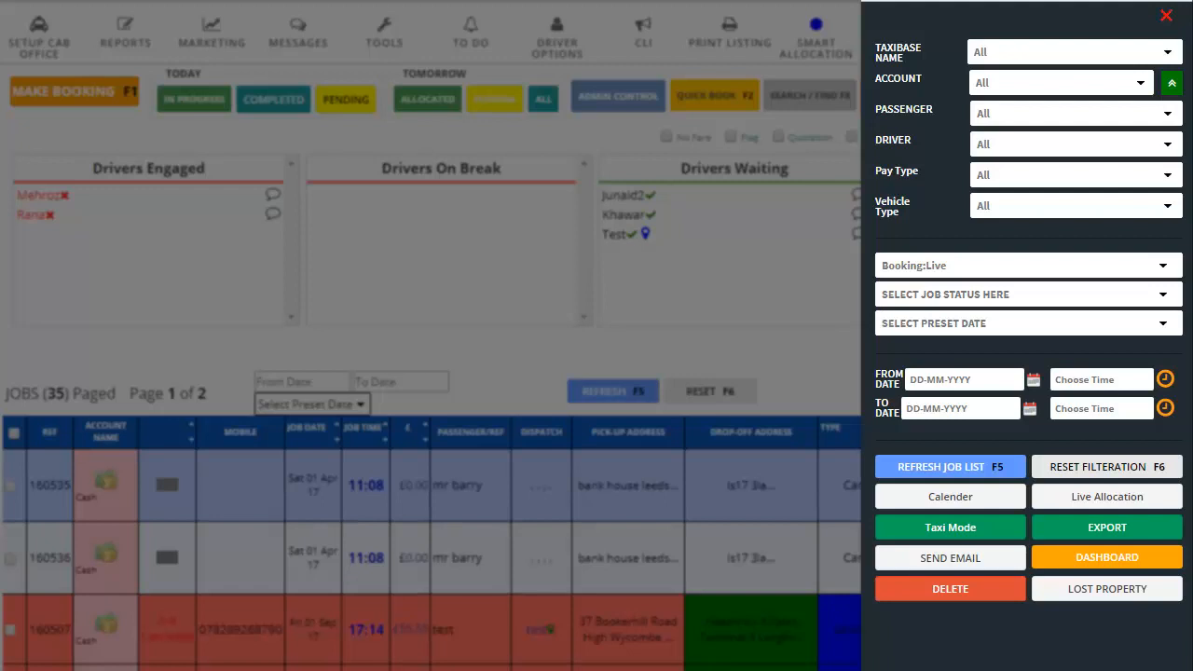
click(1061, 83)
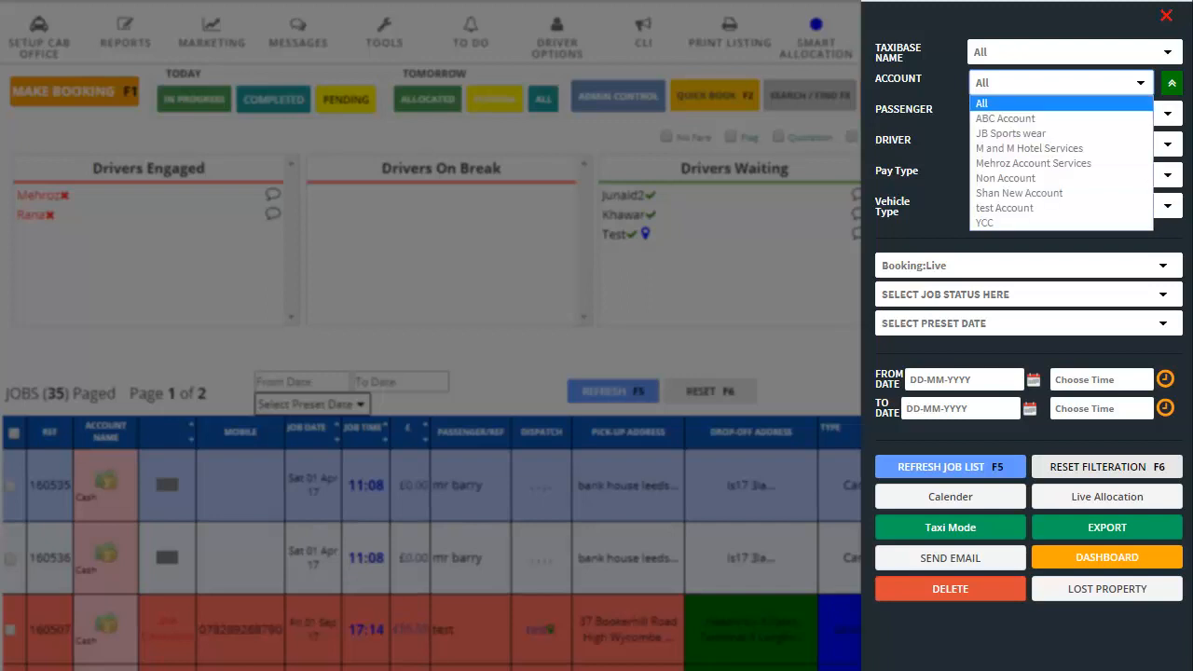
click(1060, 83)
click(1076, 144)
click(1075, 145)
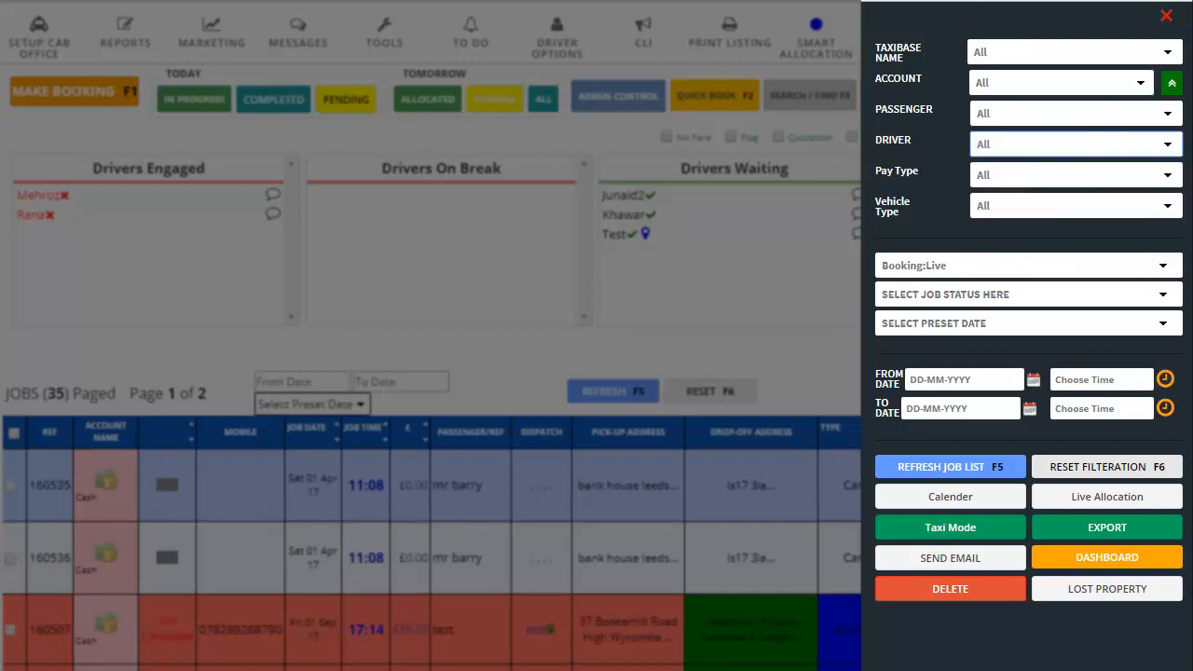
click(1075, 144)
click(1075, 145)
click(1075, 175)
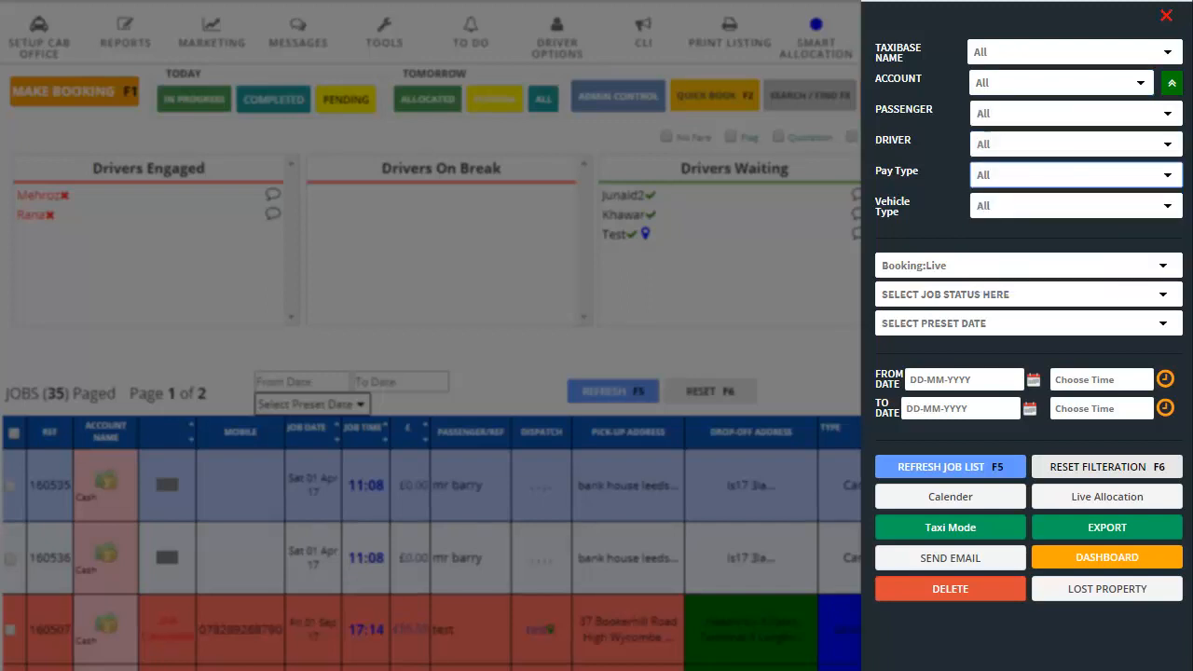
click(1076, 175)
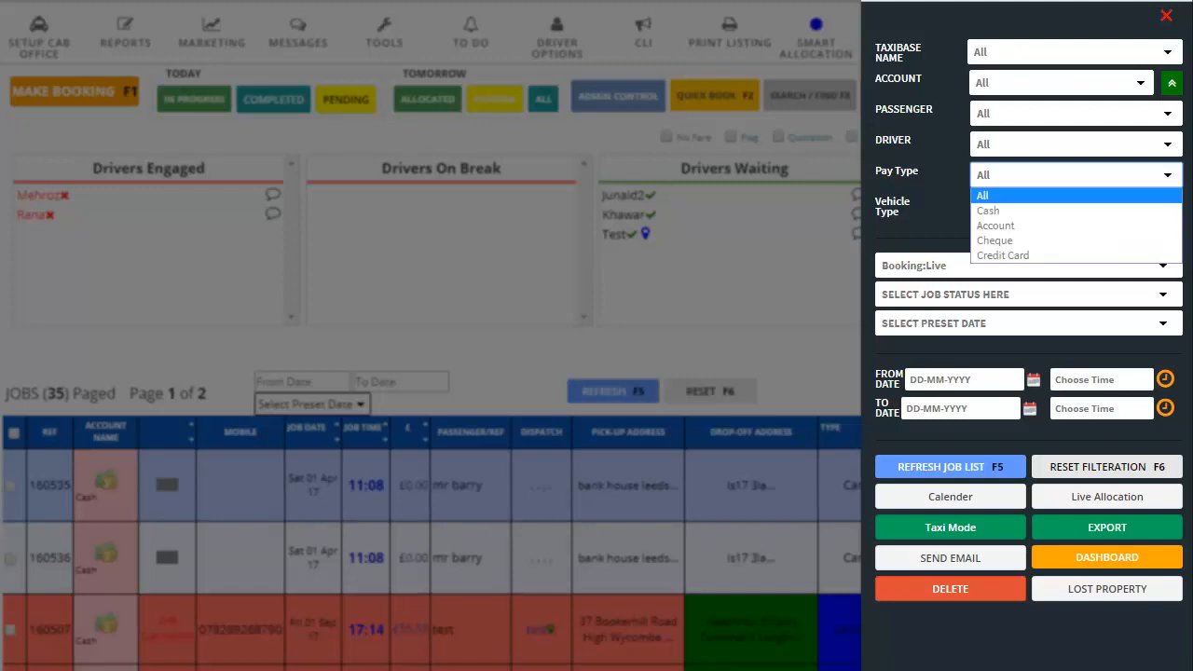
key(Tab)
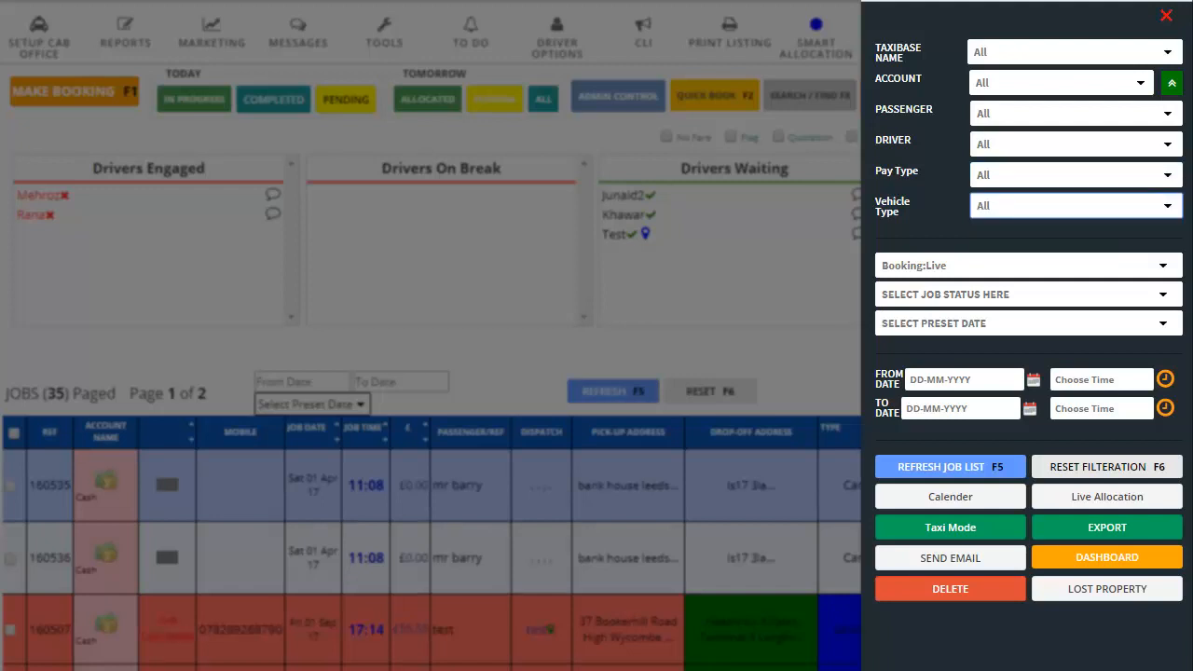
click(1076, 206)
Examine the available booking type and job status choices in the filter options.
click(941, 265)
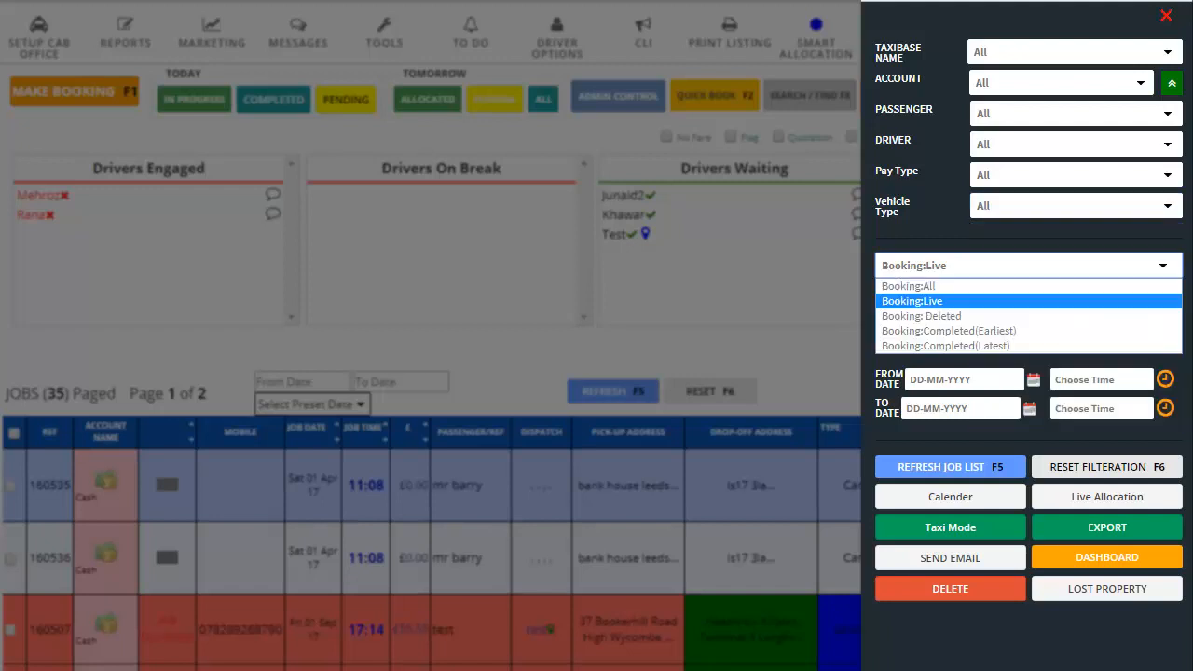
click(941, 266)
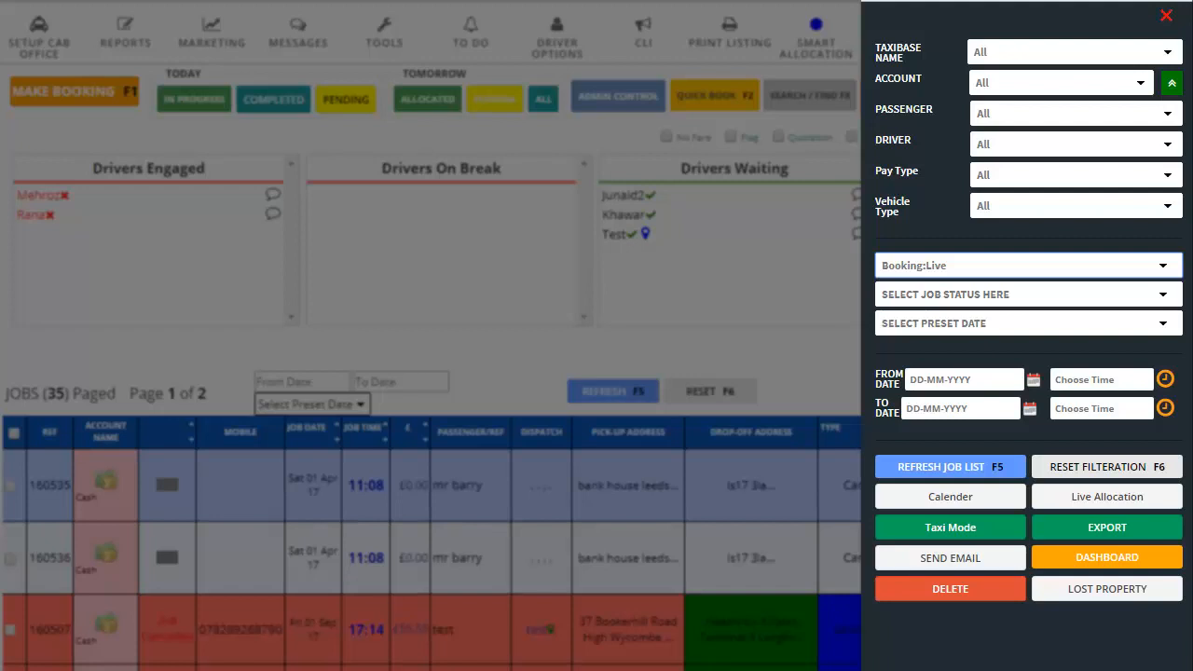
click(1028, 266)
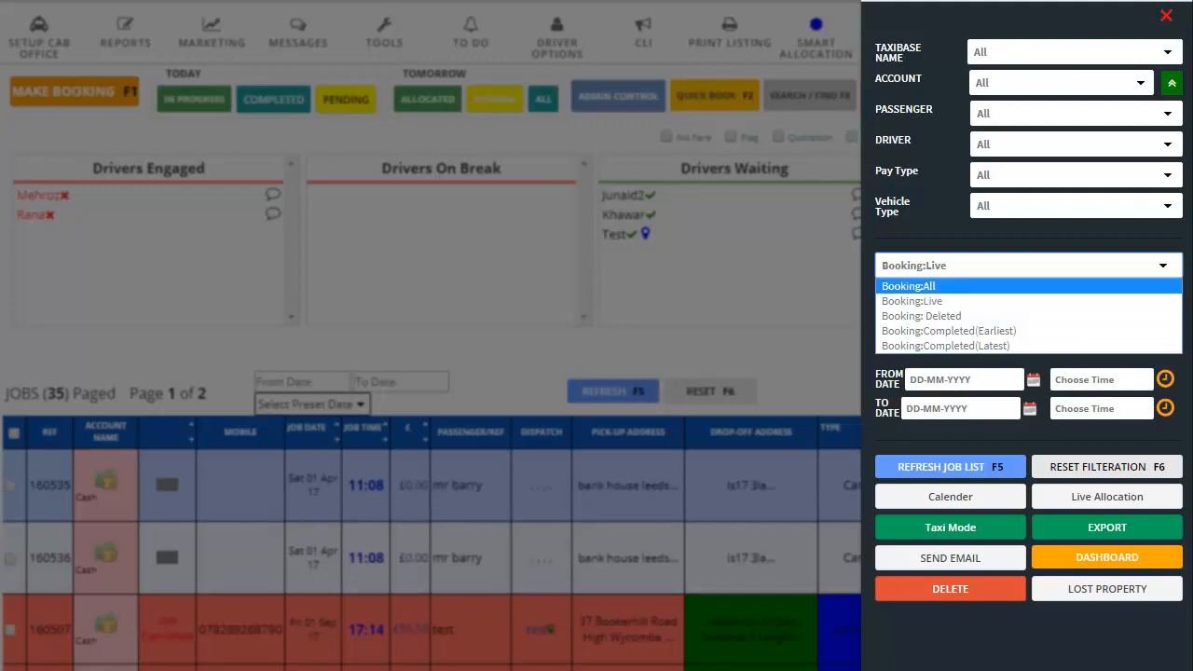
click(1027, 295)
key(Escape)
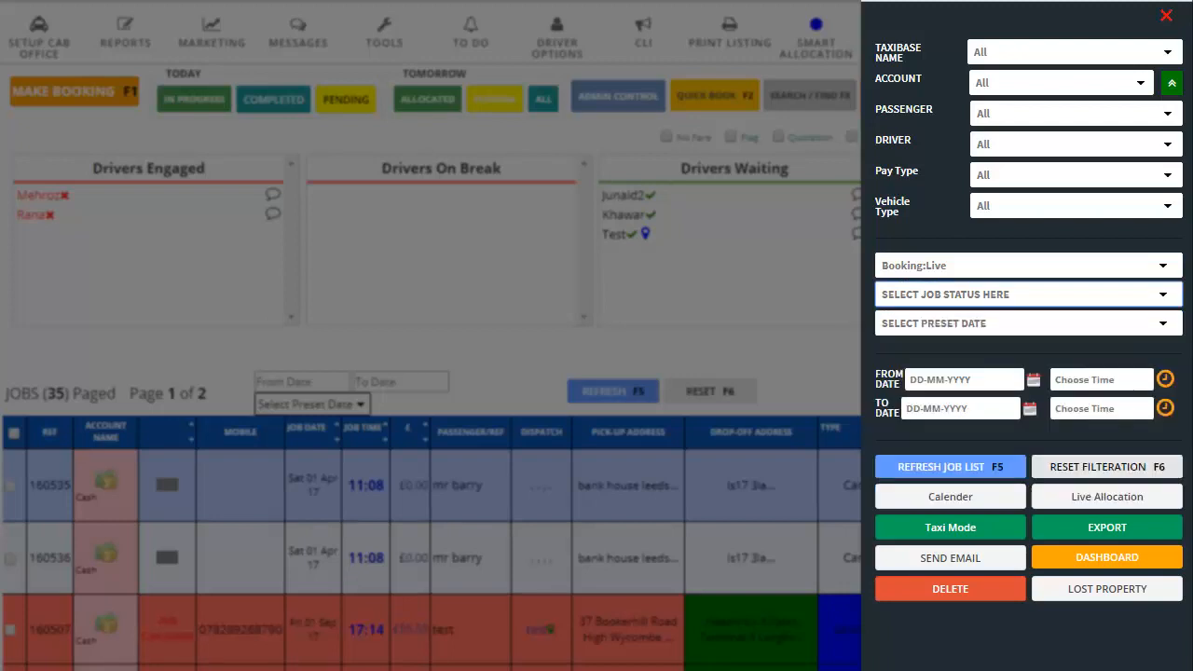
click(1027, 294)
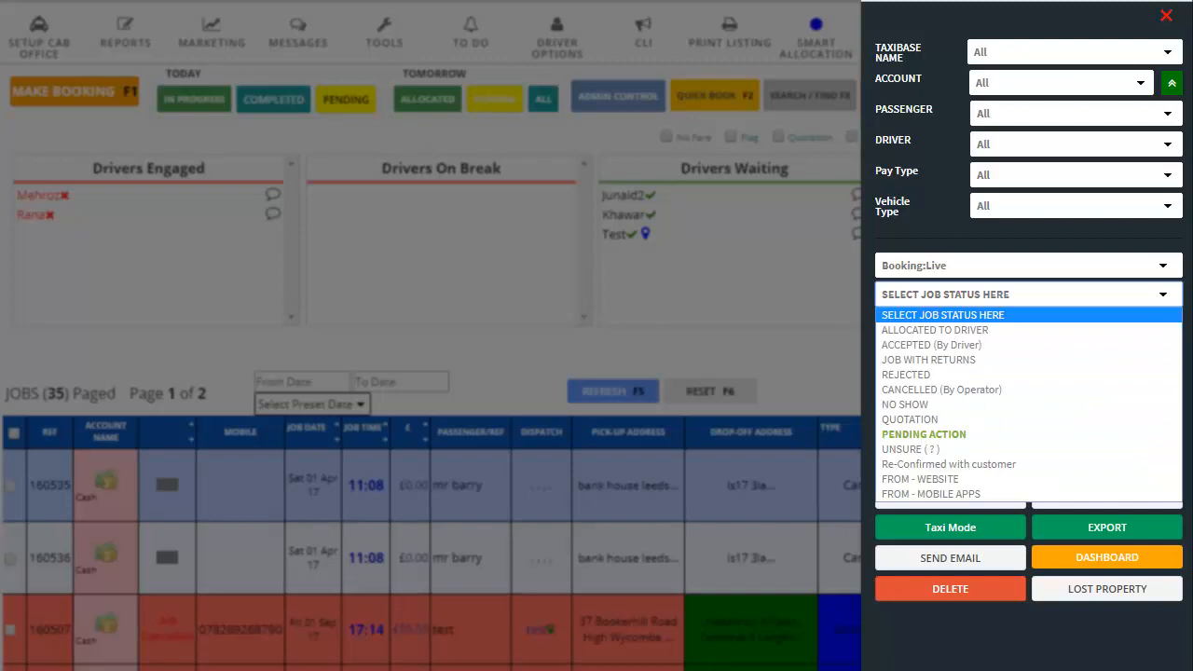
key(Tab)
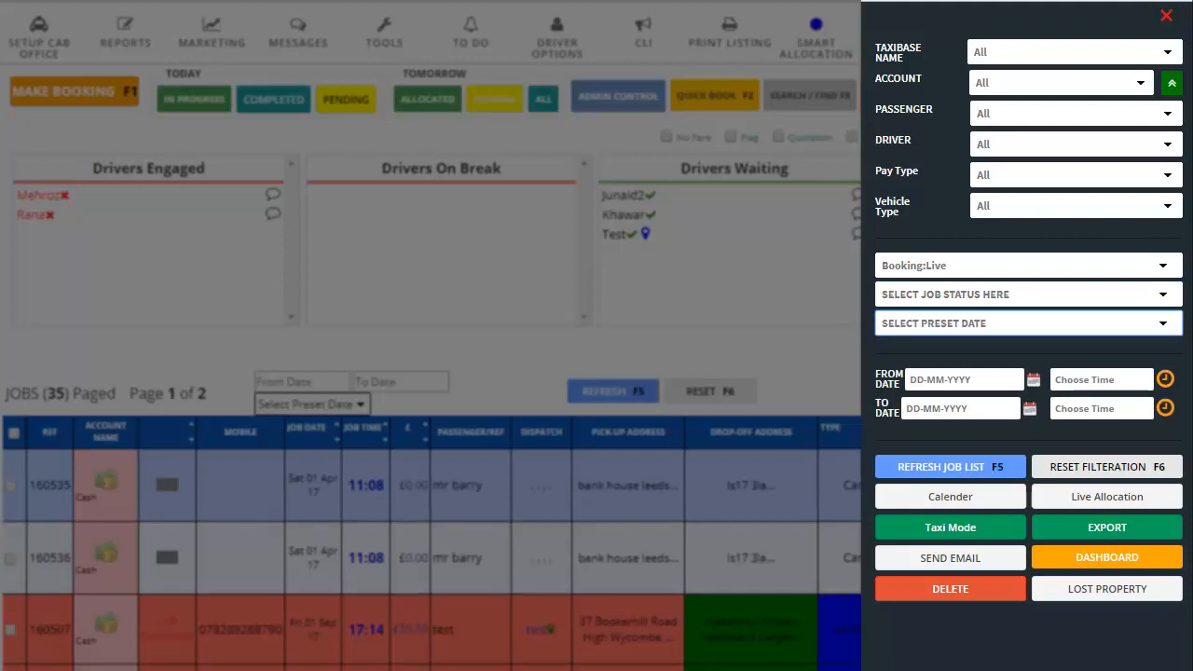
View the calendar for the from date, and close the dashboard overview and the filter options.
click(1033, 380)
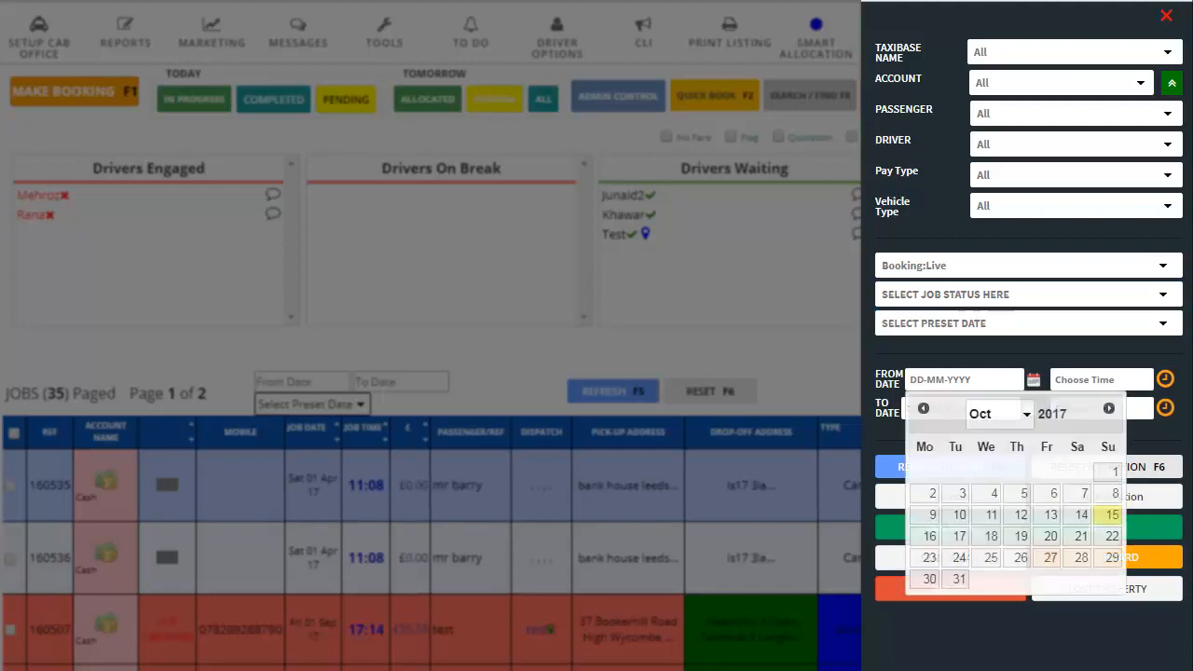
click(1033, 380)
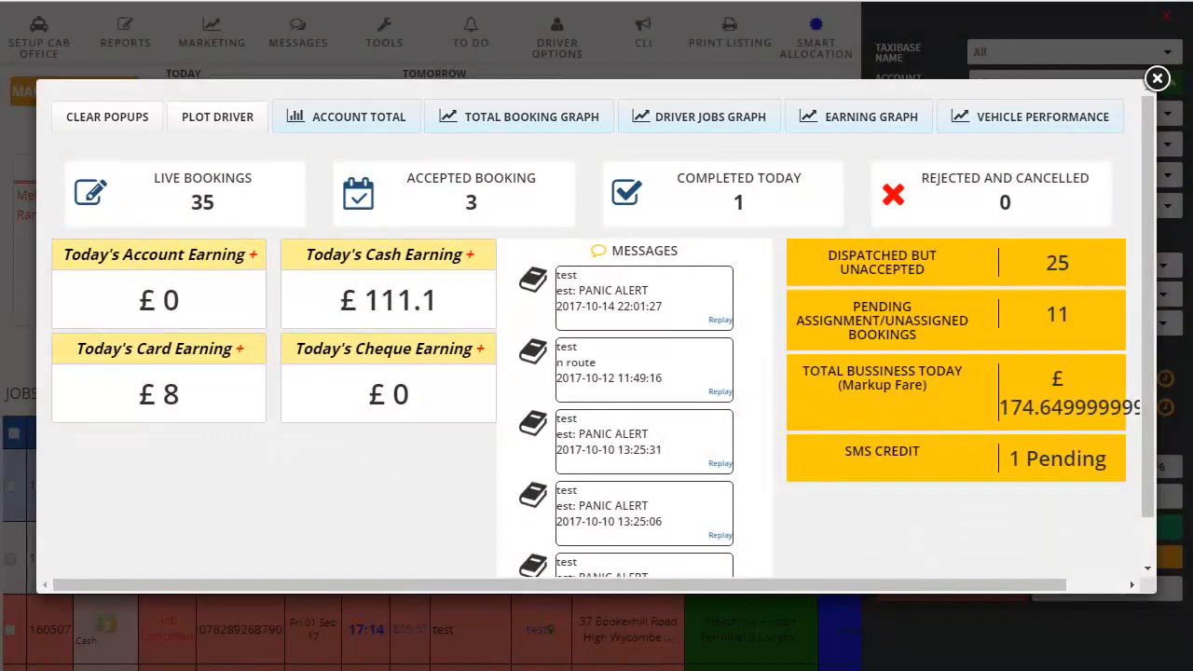
key(Escape)
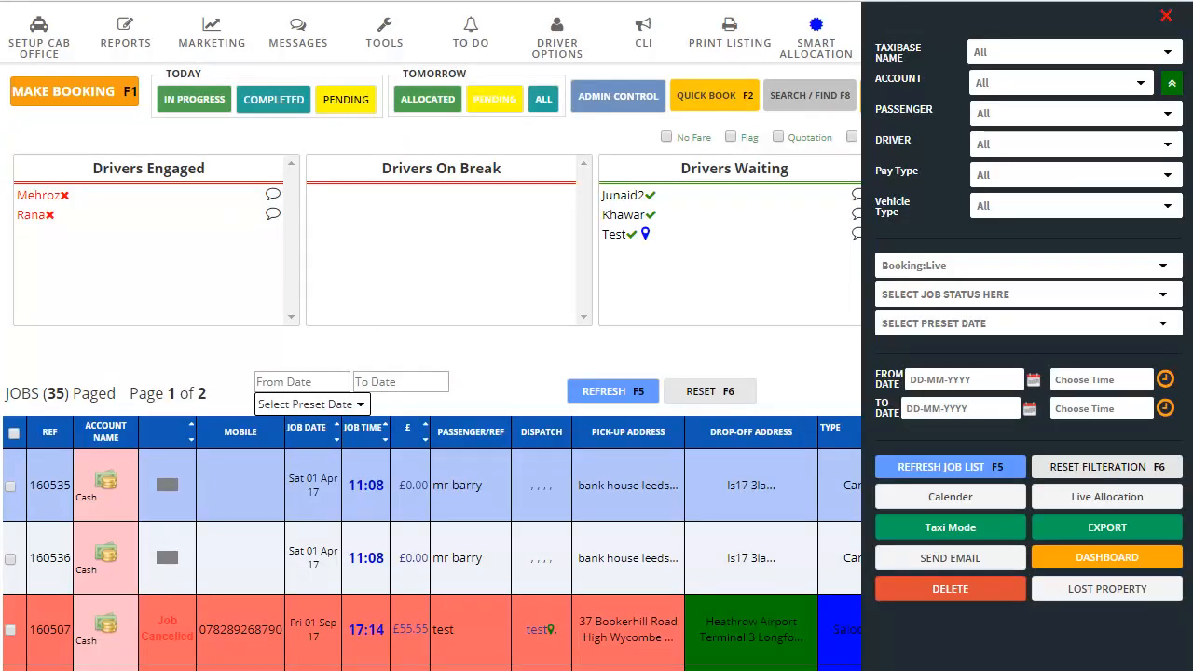
click(1165, 16)
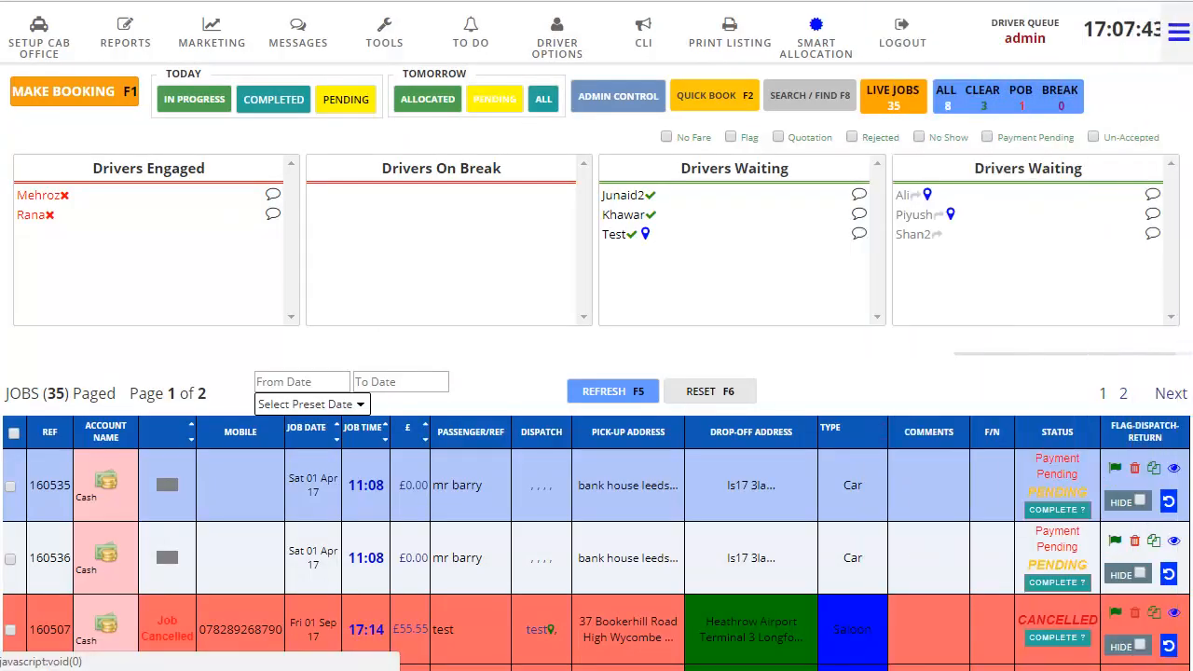